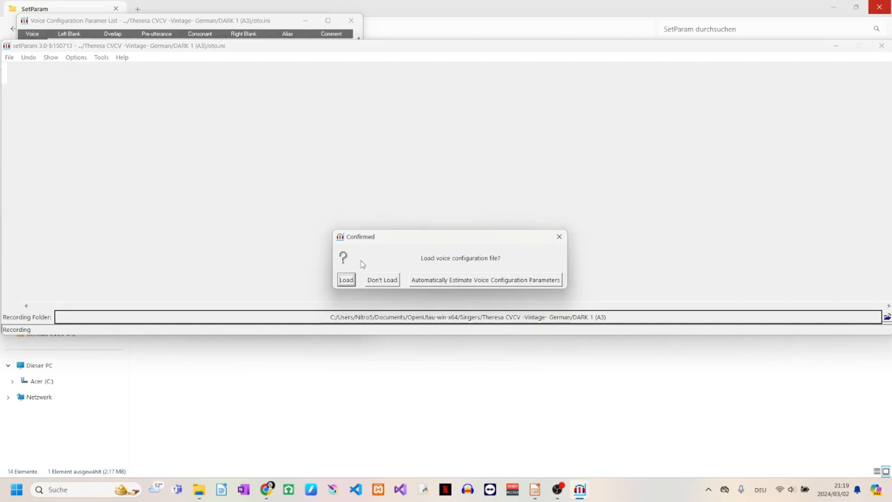
Step: Load the existing voice configuration file oto.ini for the DARK 1 (A3) recording folder
{"action": "left_click", "coordinate": [348, 280]}
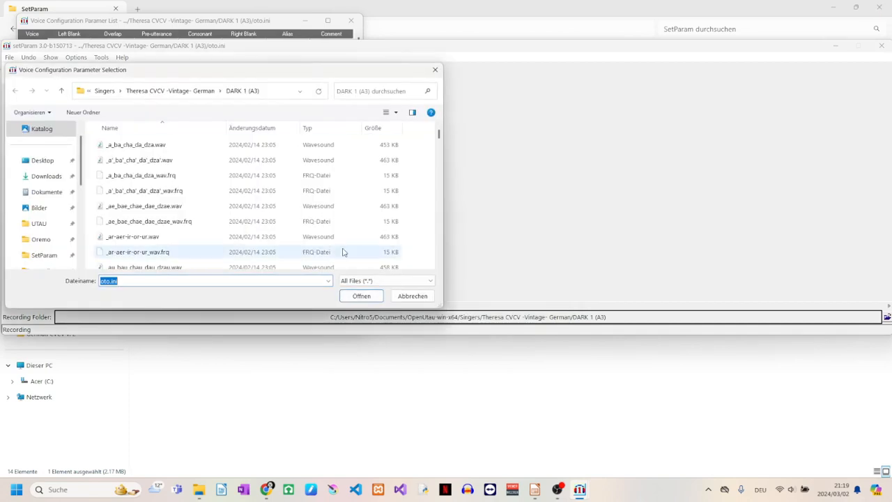
{"action": "left_click", "coordinate": [355, 295]}
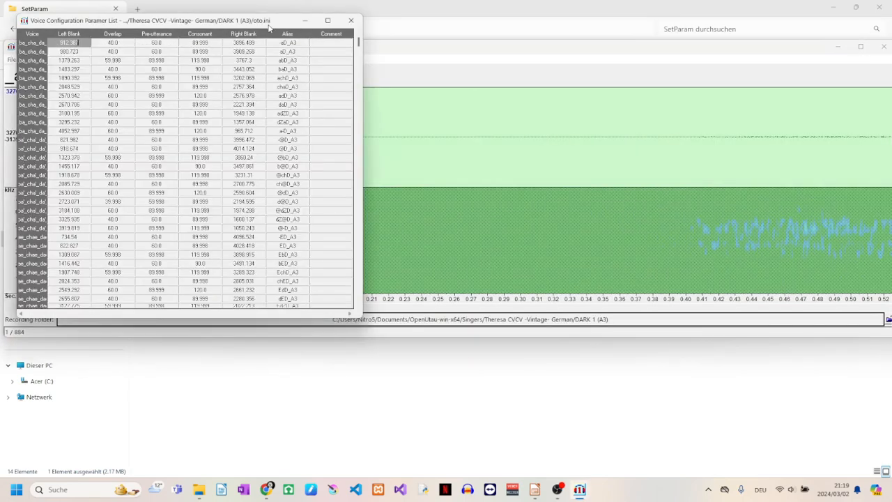
Step: Find the eND_A3 entry in the parameter list and examine its markers on the waveform and spectrogram
{"action": "left_click_drag", "start_coordinate": [359, 46], "coordinate": [358, 136]}
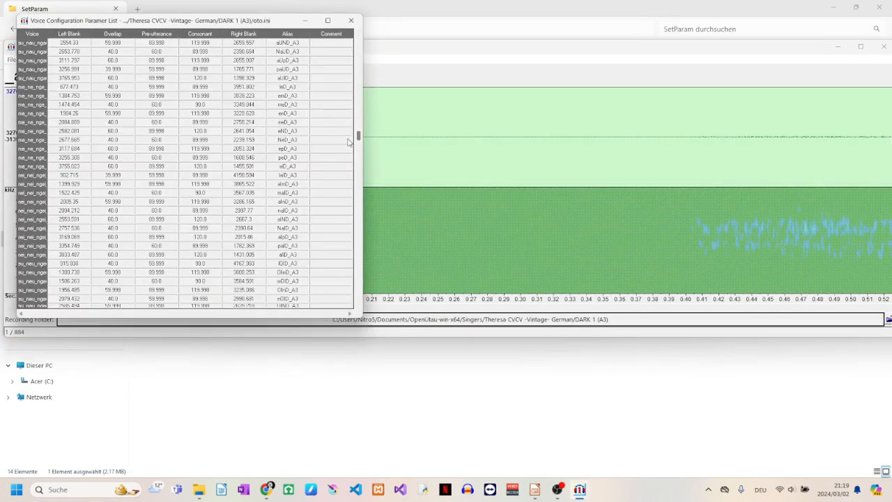
{"action": "left_click", "coordinate": [209, 132]}
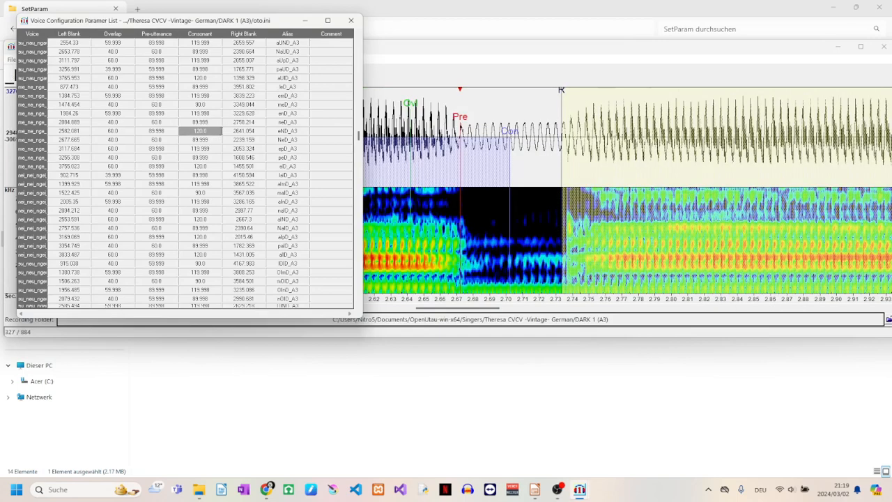
{"action": "left_click", "coordinate": [466, 55]}
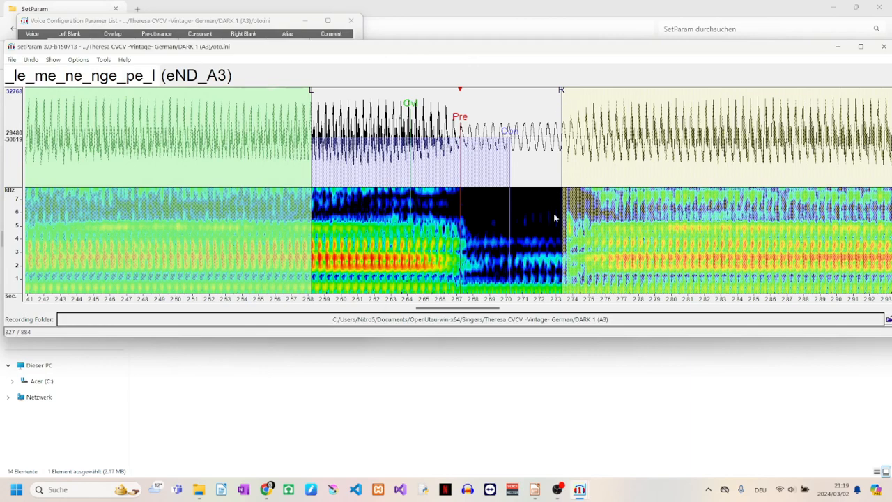
{"action": "left_click", "coordinate": [279, 21]}
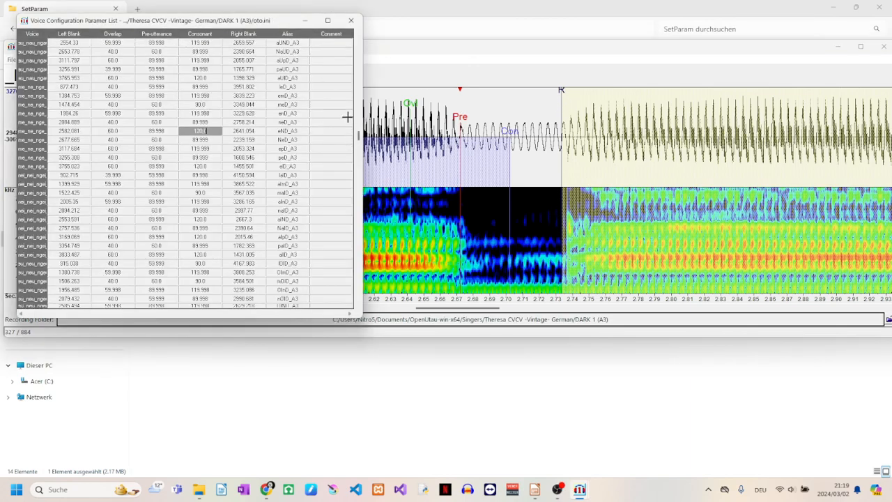
{"action": "left_click", "coordinate": [402, 68]}
Step: Compare the neD_A3 entry with the neighbouring eND_A3 entry, examining neD_A3 up to its right blank
{"action": "key", "text": "Up"}
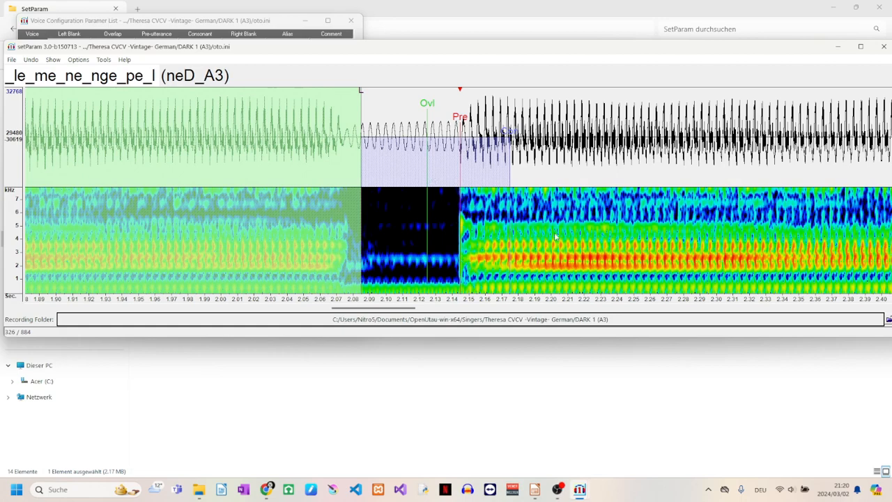
{"action": "key", "text": "Down"}
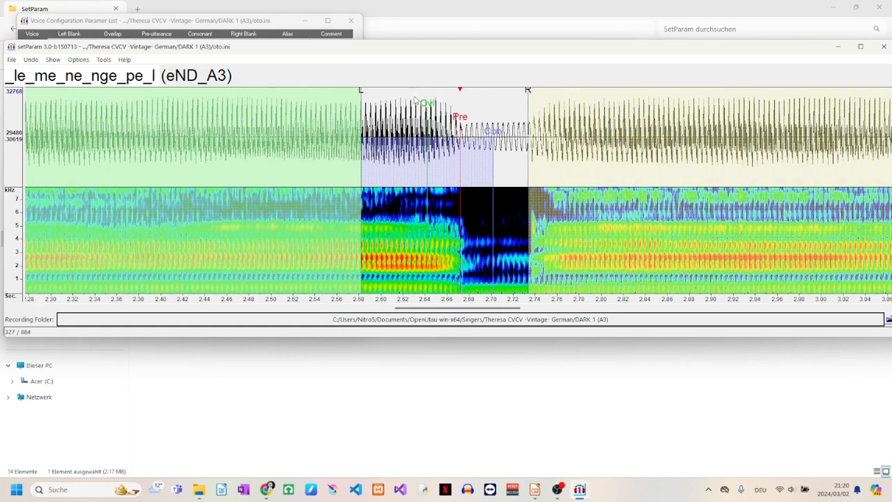
{"action": "key", "text": "Up"}
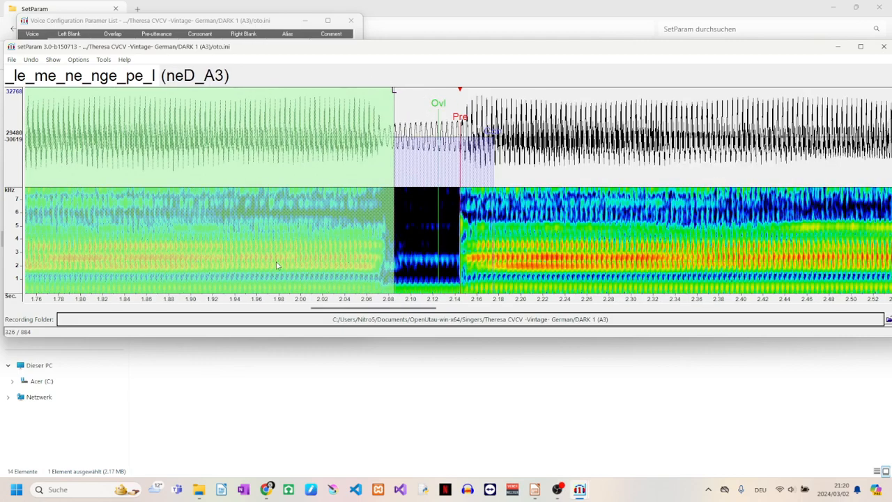
{"action": "left_click_drag", "start_coordinate": [328, 312], "coordinate": [361, 312]}
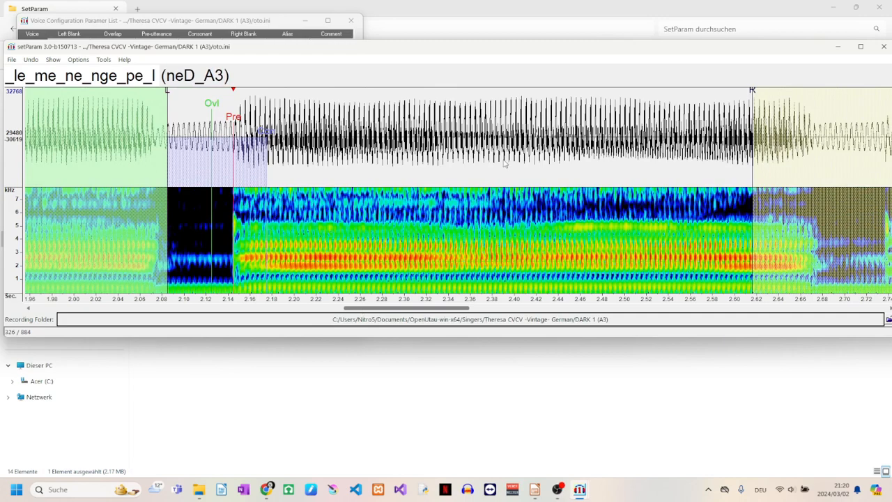
Step: Find the dZoD_A3 entry further down the parameter list and examine its waveform up to the right blank
{"action": "left_click", "coordinate": [269, 21]}
{"action": "left_click_drag", "start_coordinate": [362, 137], "coordinate": [362, 185]}
{"action": "left_click", "coordinate": [215, 185]}
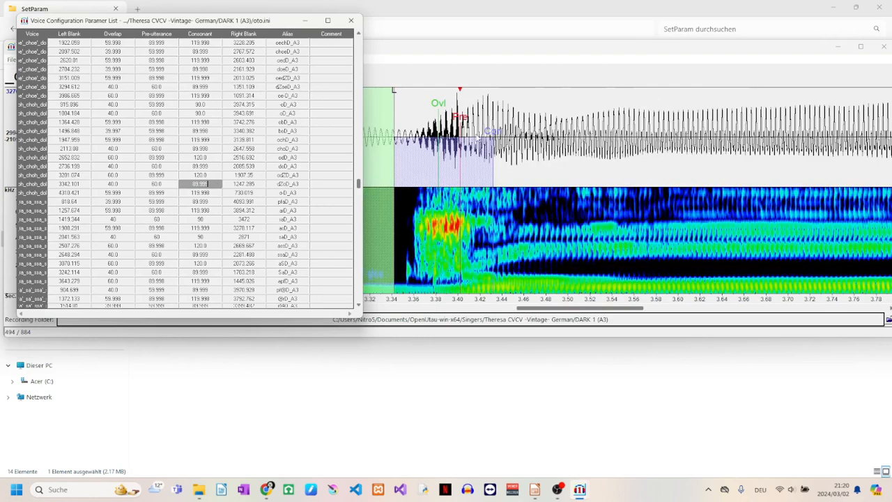
{"action": "left_click", "coordinate": [480, 72]}
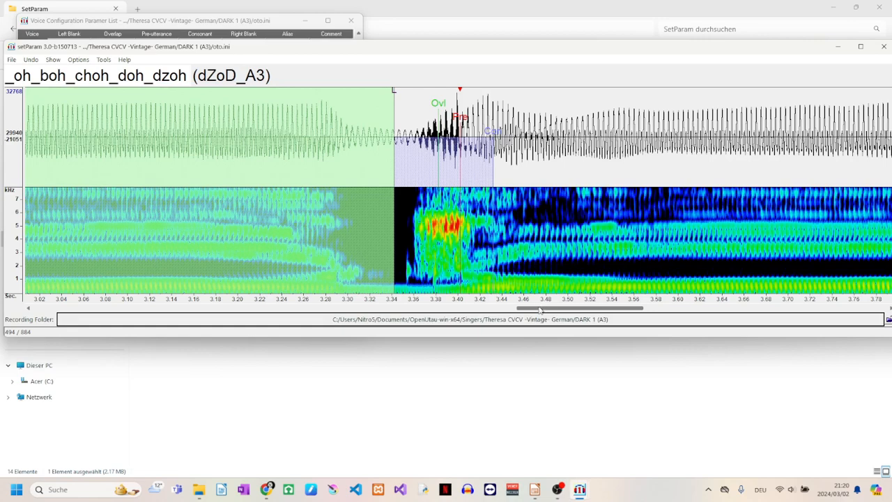
{"action": "left_click_drag", "start_coordinate": [541, 310], "coordinate": [622, 311]}
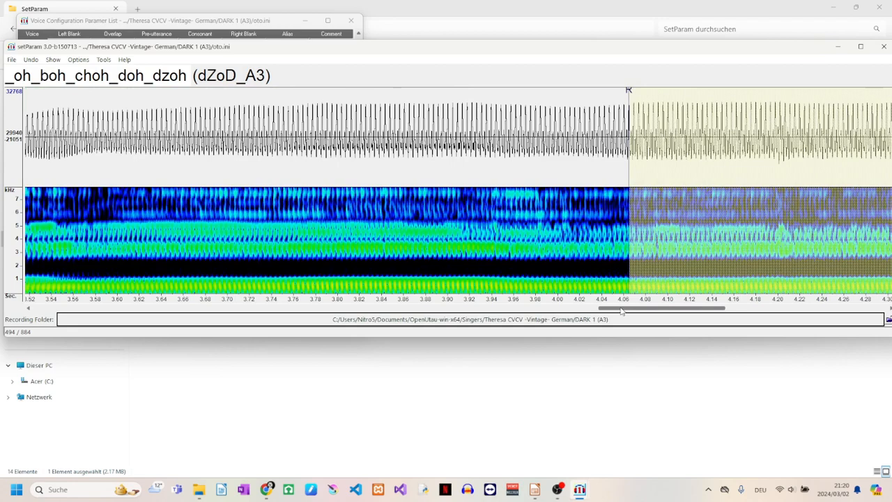
Step: Step through the entries from o-D_A3 to asD_A3, examining their markers and the matching row in the parameter list
{"action": "key", "text": "Down"}
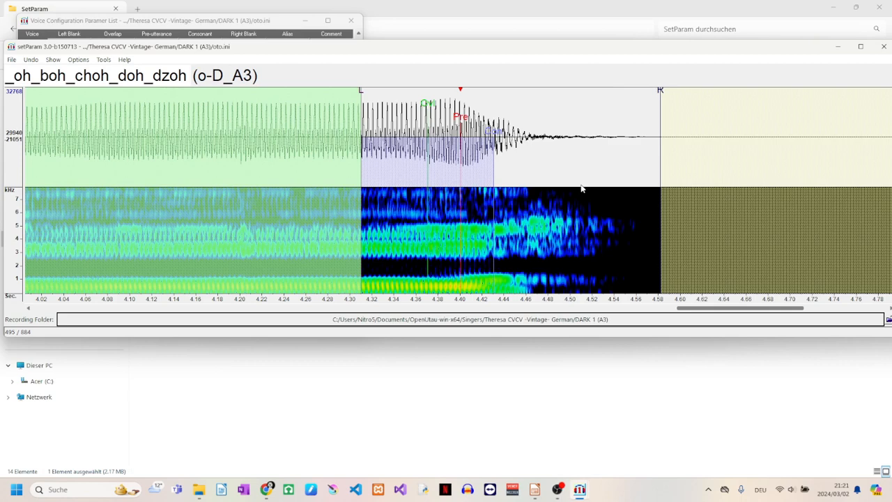
{"action": "key", "text": "Down"}
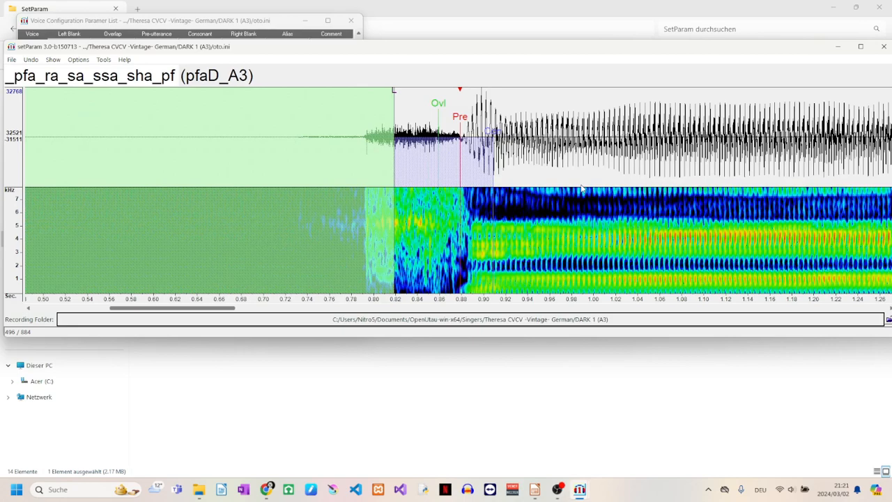
{"action": "key", "text": "Down"}
{"action": "key", "text": "Down"}
{"action": "key", "text": "Down"}
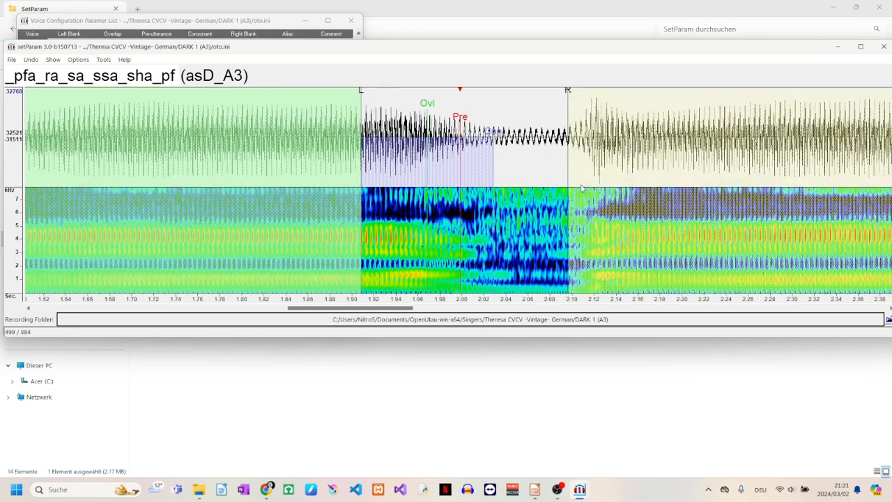
{"action": "left_click", "coordinate": [285, 25]}
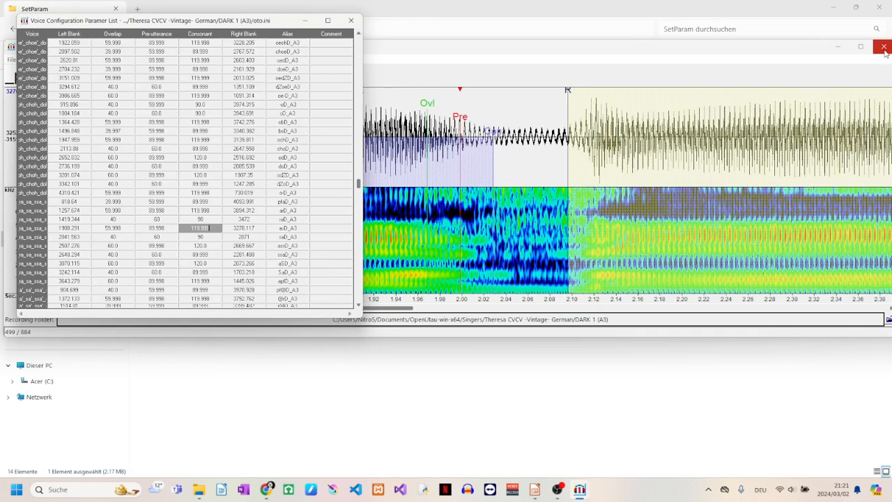
Step: Switch the recording folder to DARK (Extra) and load its oto.ini voice configuration file
{"action": "double_click", "coordinate": [543, 319]}
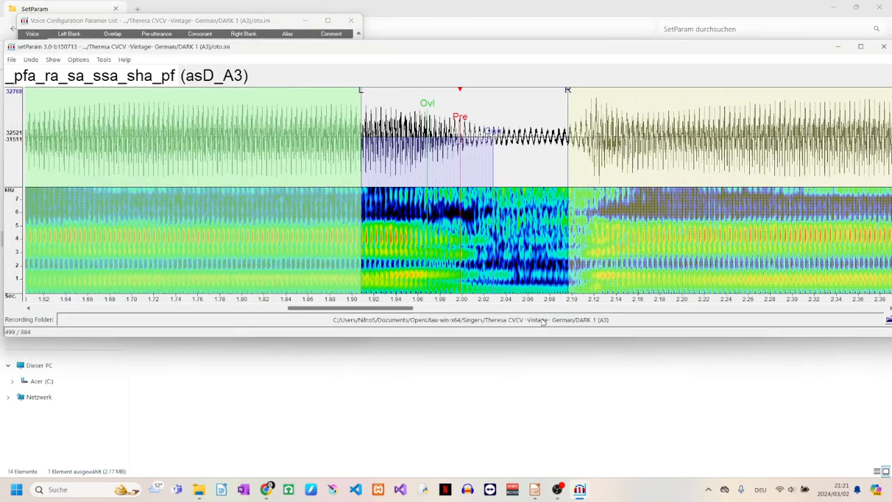
{"action": "left_click", "coordinate": [470, 232]}
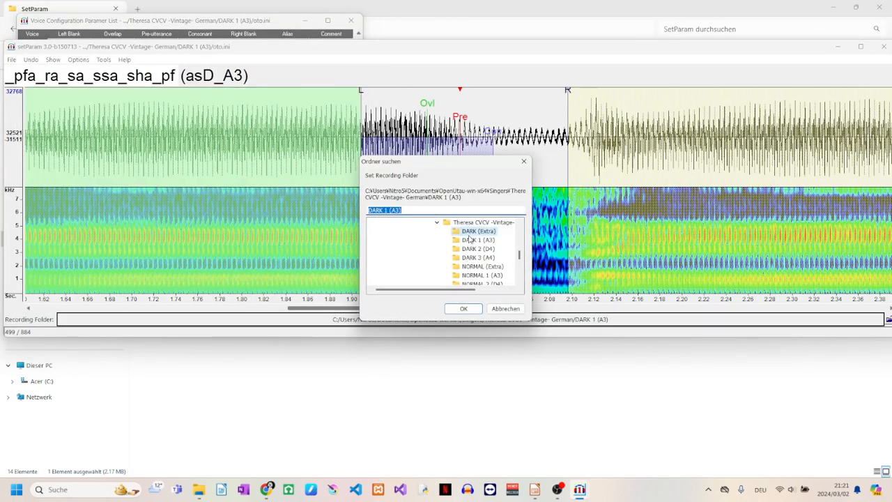
{"action": "left_click", "coordinate": [463, 308]}
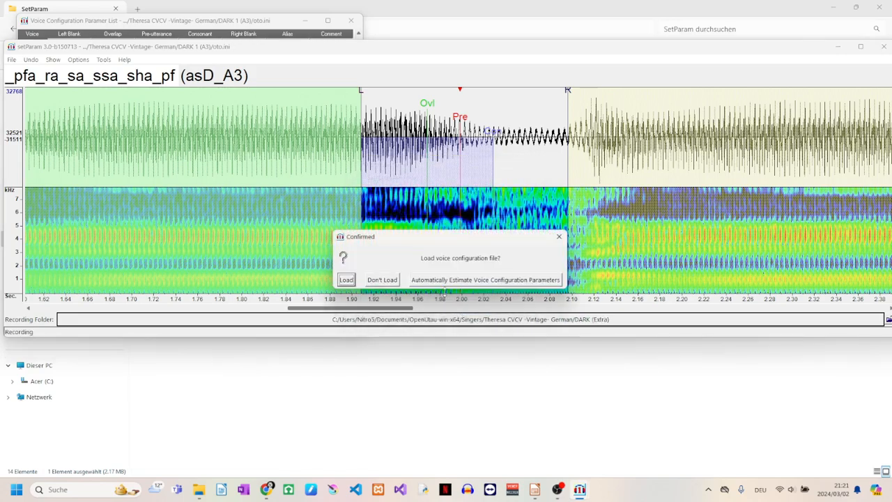
{"action": "left_click", "coordinate": [346, 279]}
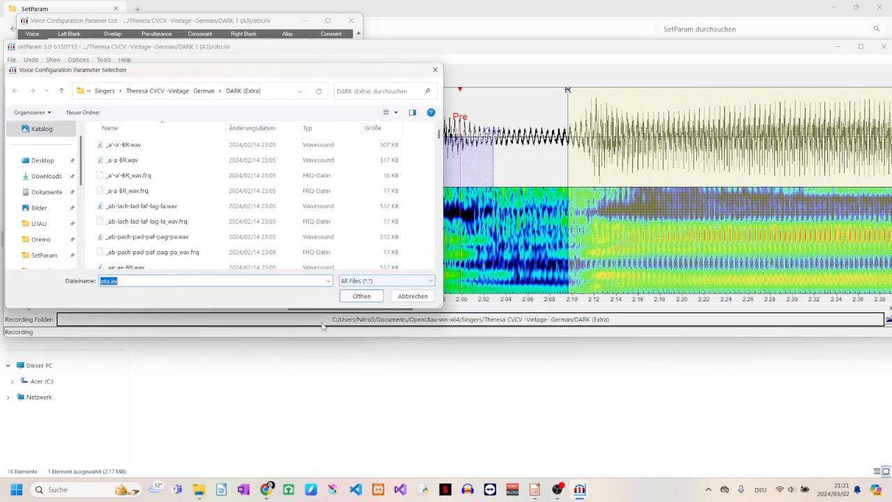
{"action": "left_click", "coordinate": [357, 296]}
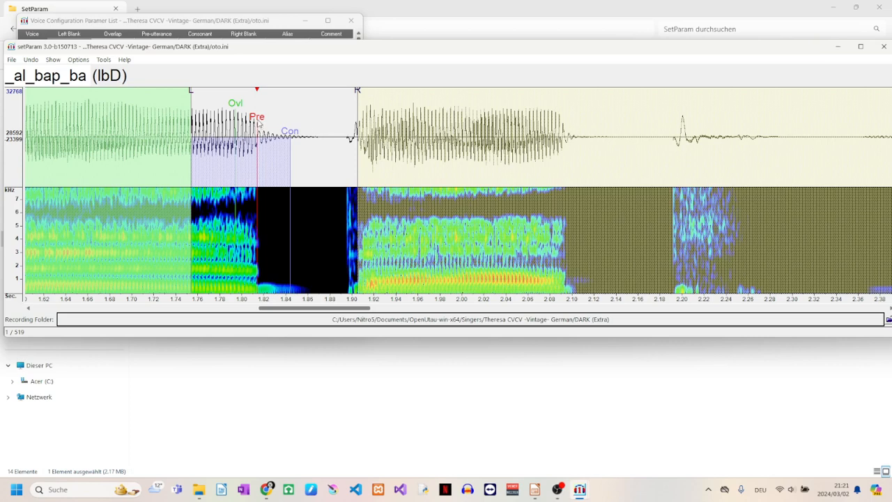
Step: Examine the pre-utterance marker of the lbD entry and the marker placement of the pbD and @ BRD entries
{"action": "mouse_move", "coordinate": [259, 122]}
{"action": "left_mouse_down"}
{"action": "mouse_move", "coordinate": [302, 127]}
{"action": "mouse_move", "coordinate": [271, 131]}
{"action": "mouse_move", "coordinate": [260, 153]}
{"action": "left_mouse_up"}
{"action": "key", "text": "Down"}
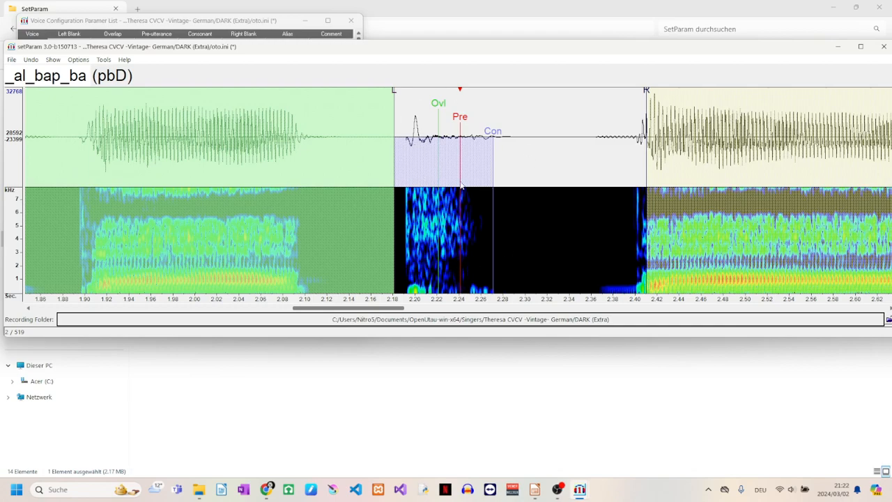
{"action": "key", "text": "Down"}
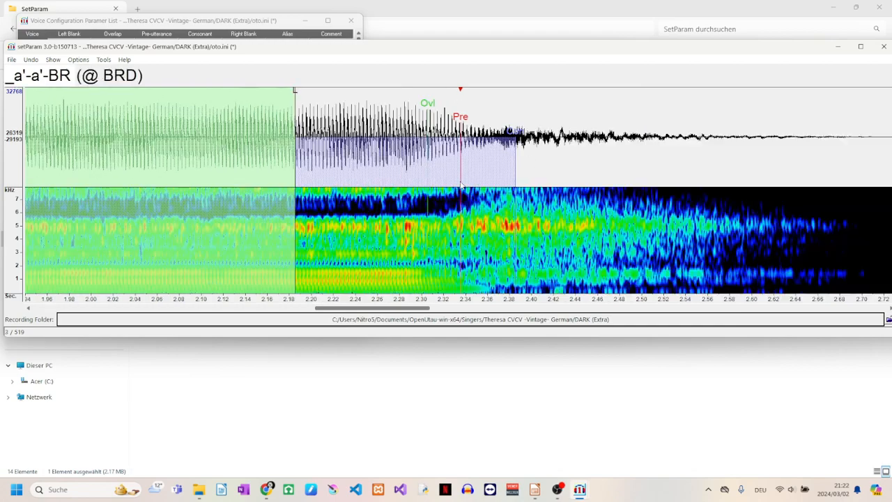
Step: Find the -chD entry in the parameter list and examine its markers on the waveform
{"action": "left_click", "coordinate": [189, 21]}
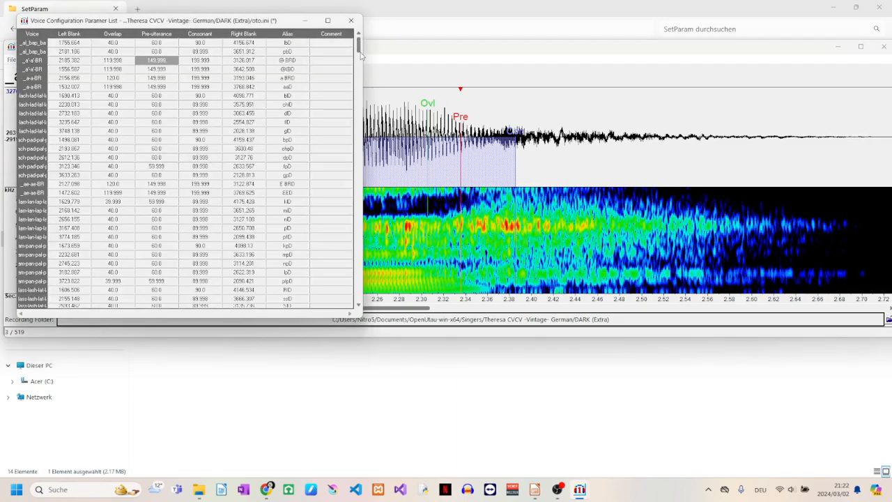
{"action": "left_click_drag", "start_coordinate": [359, 52], "coordinate": [359, 82]}
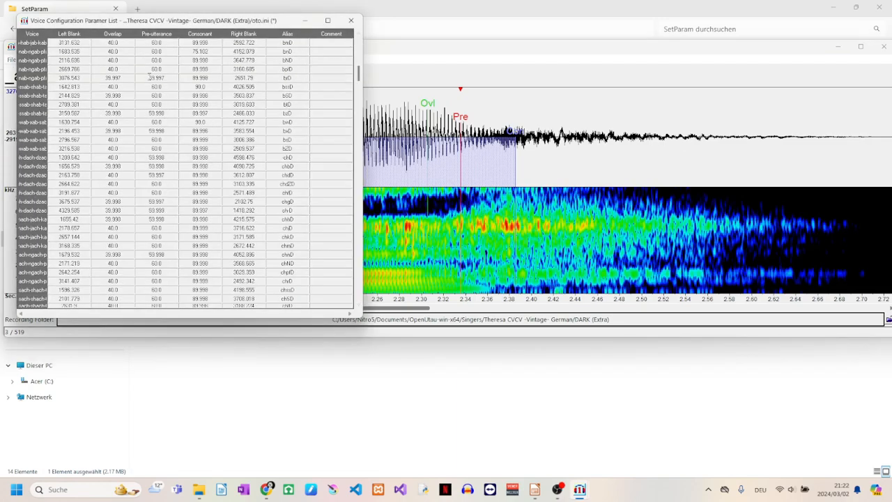
{"action": "left_click", "coordinate": [131, 155]}
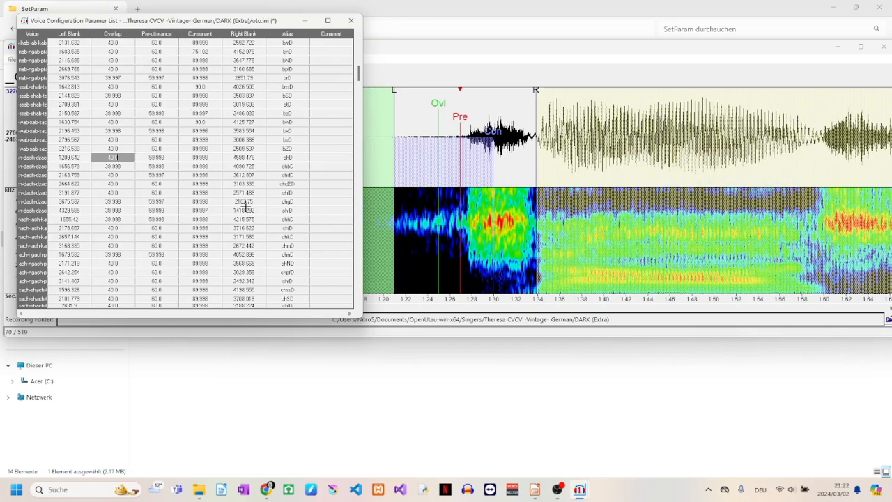
{"action": "left_click", "coordinate": [473, 62]}
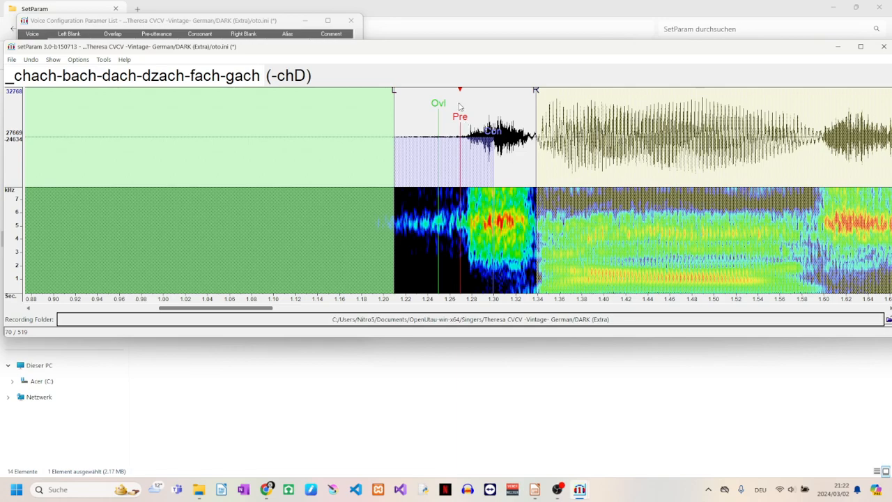
Step: Step through the remaining _chach-bach-dach-dzach-fach-gach entries from chbD to ch-D, examining the marker placement of each
{"action": "key", "text": "Down"}
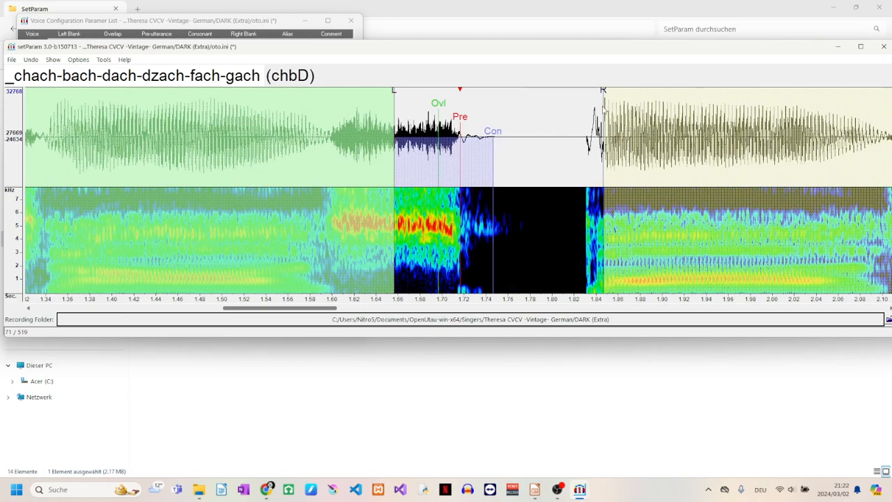
{"action": "key", "text": "Down"}
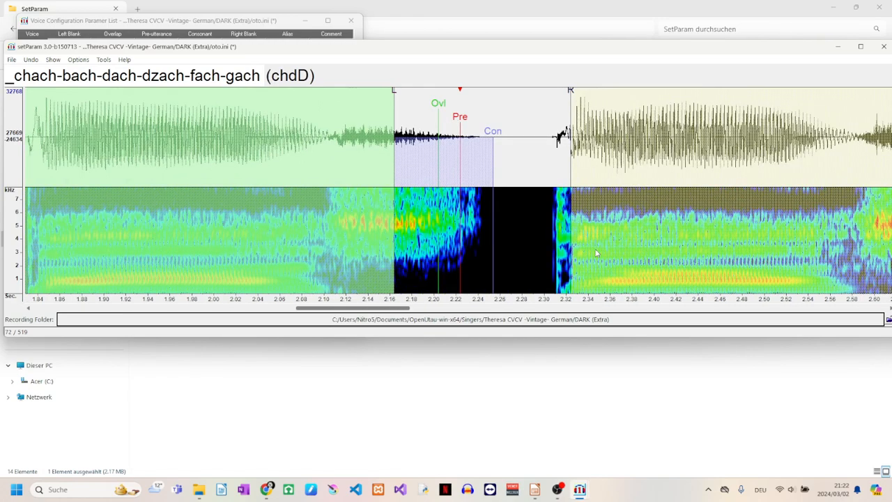
{"action": "key", "text": "Down"}
{"action": "key", "text": "Down"}
{"action": "key", "text": "Down"}
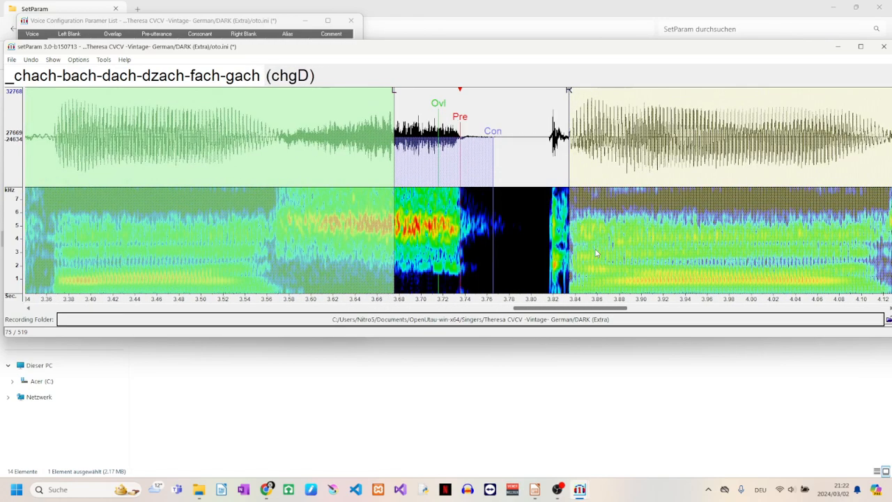
{"action": "key", "text": "Down"}
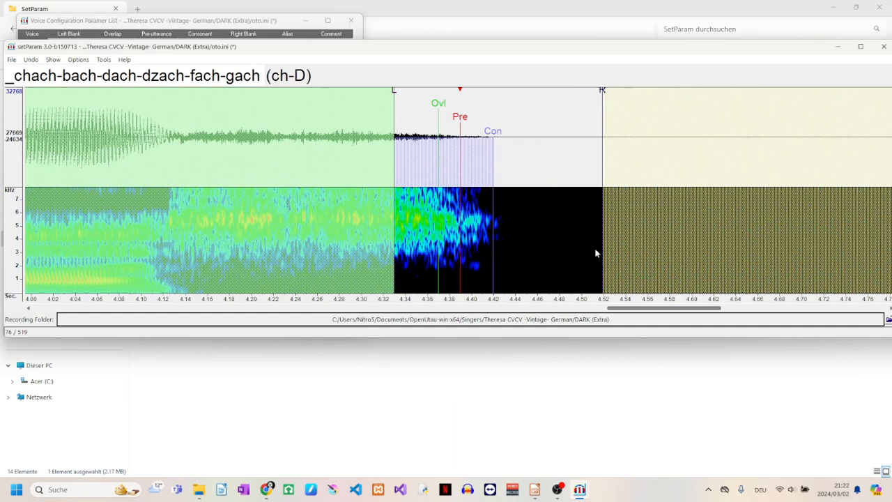